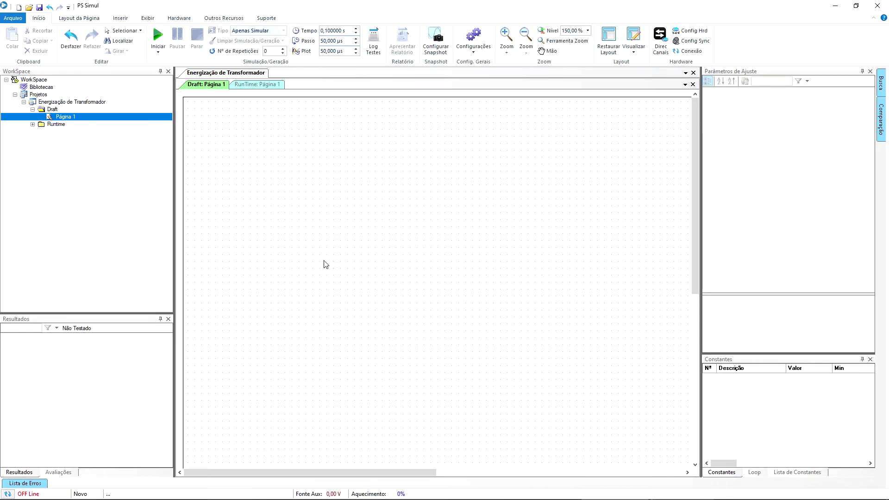
Place a rotated three-phase Fnt Sen/Cos 3Ø source in the upper-left area of the draft page, with its terminals facing right
{"action": "left_click", "coordinate": [124, 19]}
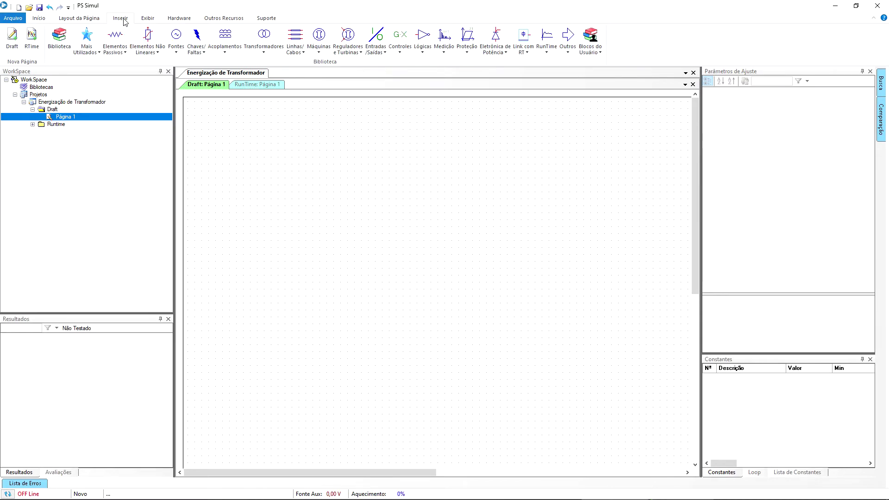
{"action": "left_click", "coordinate": [176, 44]}
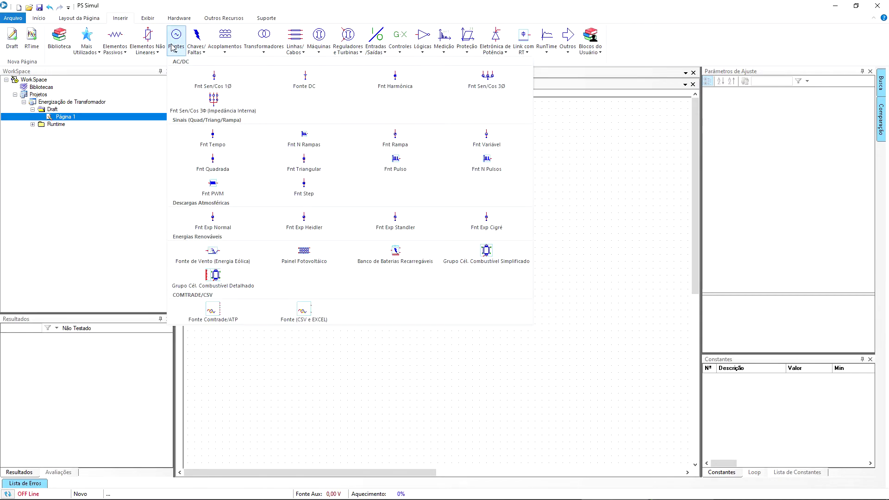
{"action": "left_click", "coordinate": [504, 80]}
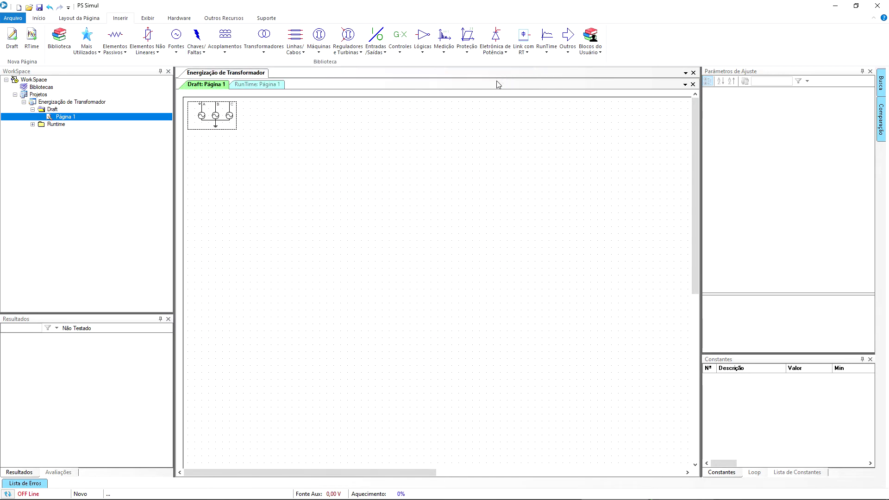
{"action": "right_click", "coordinate": [245, 140]}
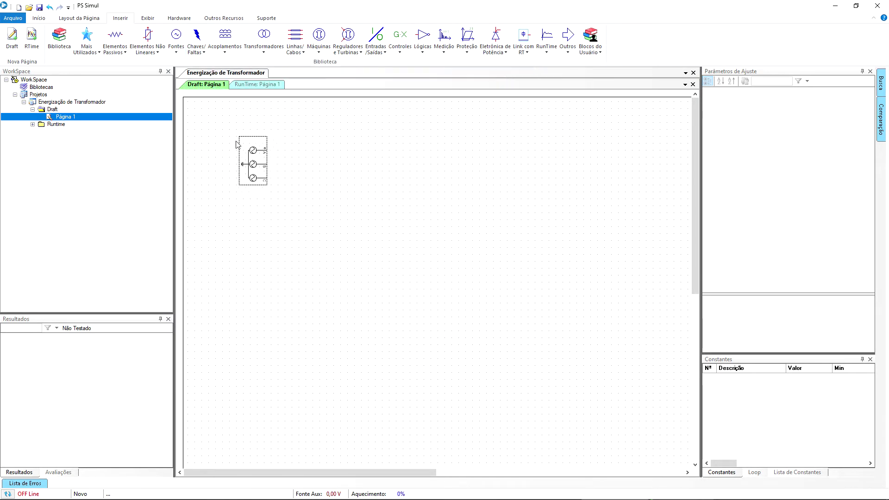
{"action": "left_click", "coordinate": [212, 138]}
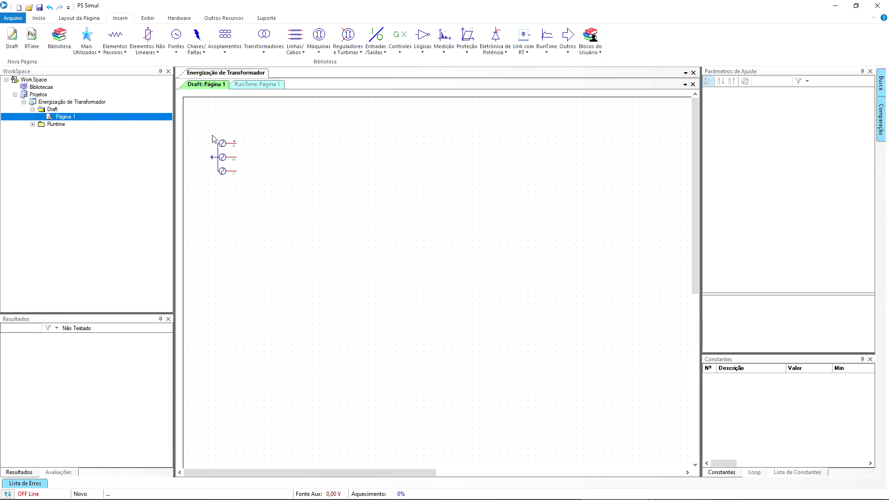
Set the three-phase source's generation type to Cosseno and its RMS magnitude to 13800/raiz3
{"action": "left_click", "coordinate": [226, 156]}
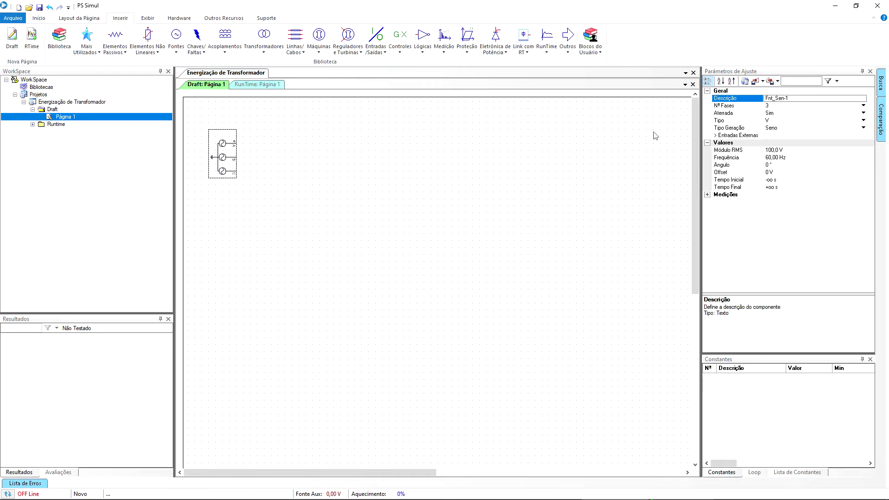
{"action": "left_click", "coordinate": [778, 129]}
{"action": "key", "text": "Down"}
{"action": "left_click", "coordinate": [793, 153]}
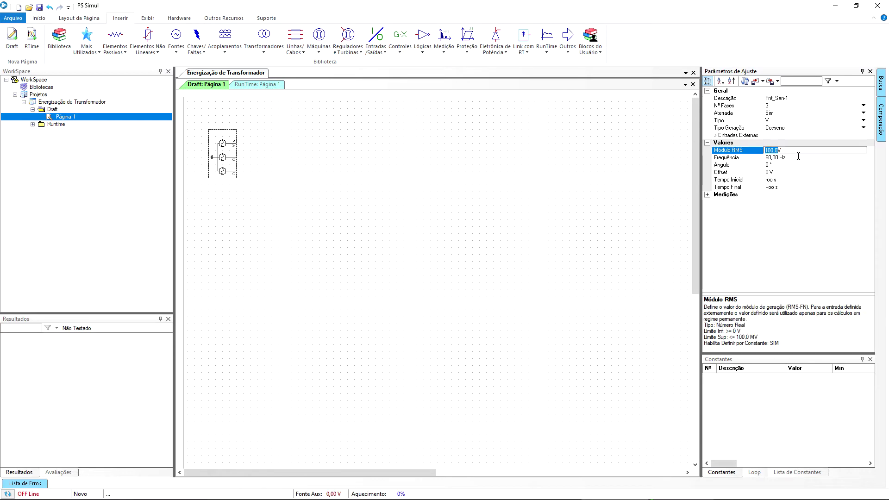
{"action": "type", "text": "13800/raiz3"}
{"action": "left_click", "coordinate": [796, 156]}
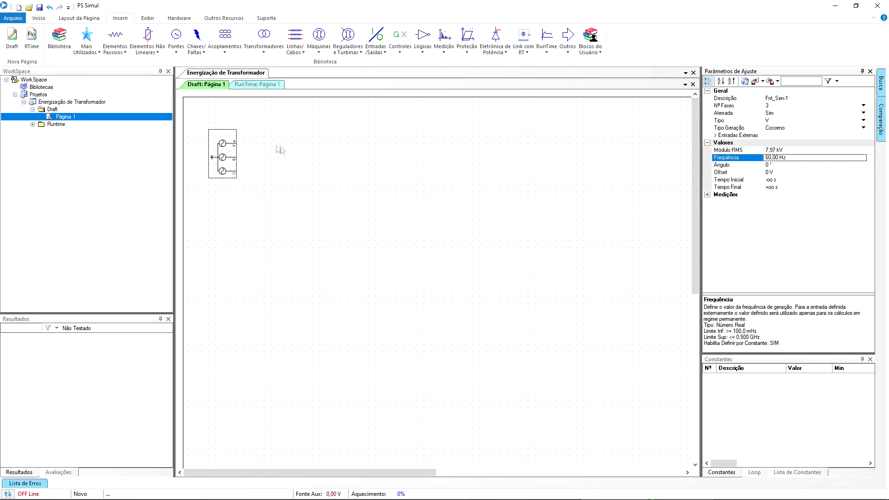
Connect a Chv Tempo 3Ø switch to the source's three phases and set its Controle Fechamento to Sinal Externo
{"action": "left_click", "coordinate": [196, 47]}
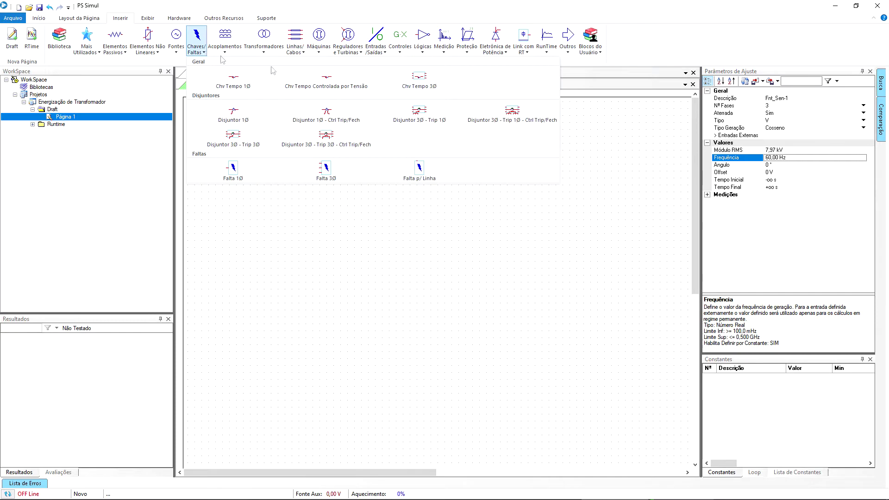
{"action": "left_click", "coordinate": [406, 84]}
{"action": "left_click", "coordinate": [280, 162]}
{"action": "left_click", "coordinate": [279, 163]}
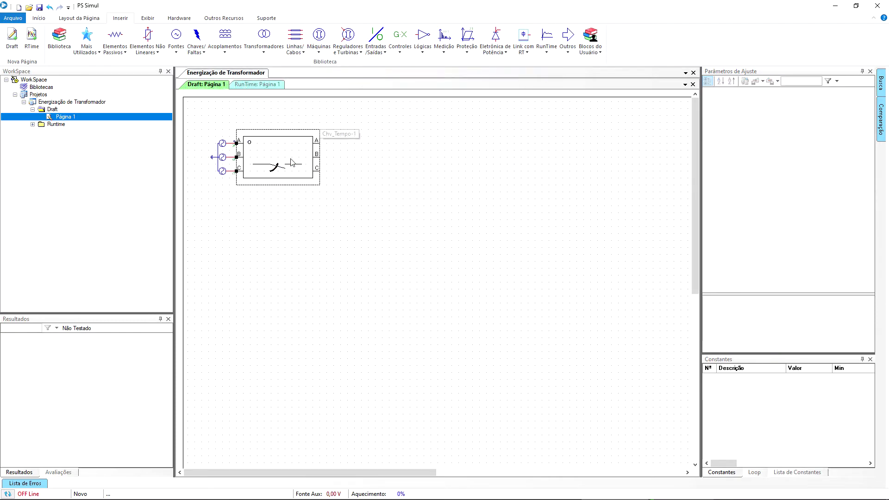
{"action": "left_click", "coordinate": [810, 114]}
{"action": "left_click", "coordinate": [804, 131]}
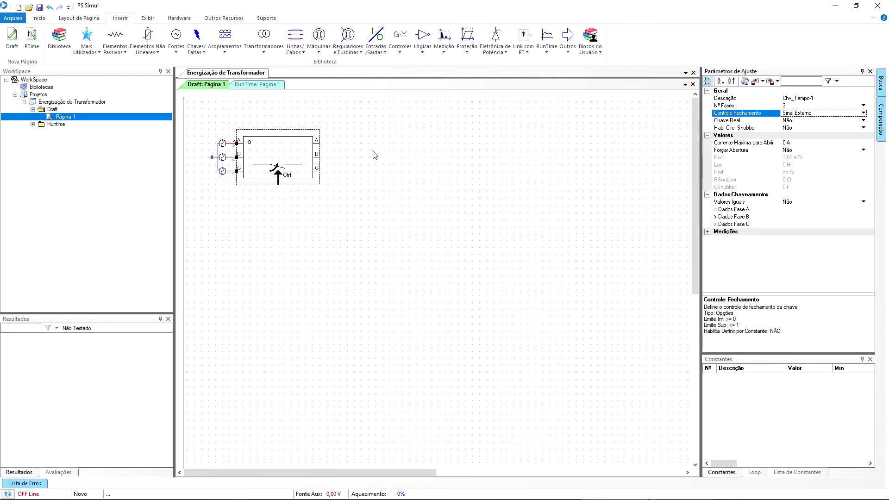
Place a Trf Real 3Ø - 2Enr transformer directly against the switch's three output terminals
{"action": "left_click", "coordinate": [263, 39]}
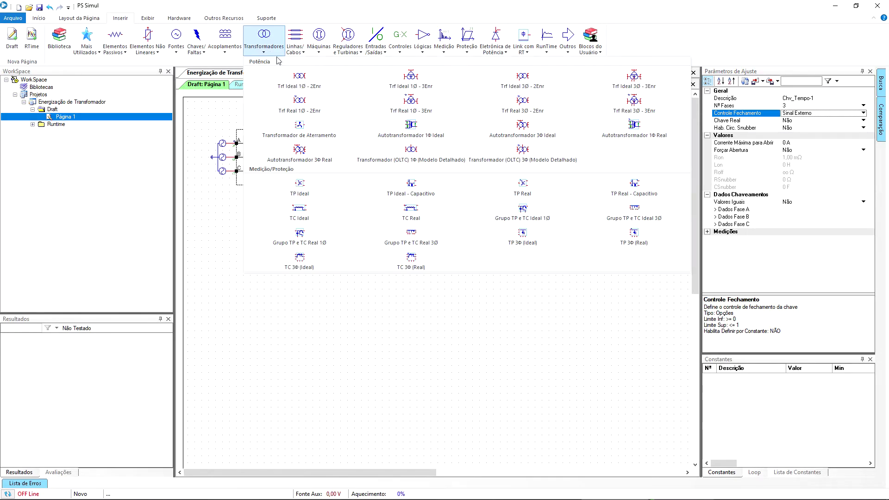
{"action": "left_click", "coordinate": [514, 108]}
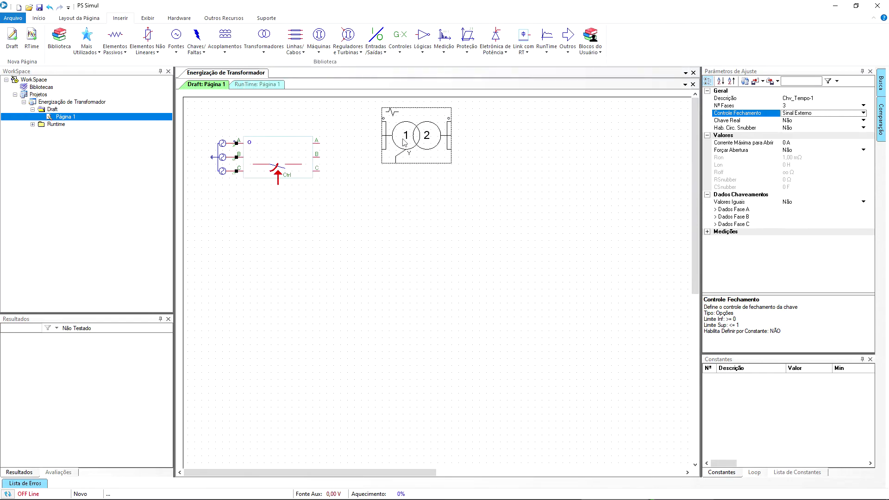
{"action": "left_click", "coordinate": [355, 161]}
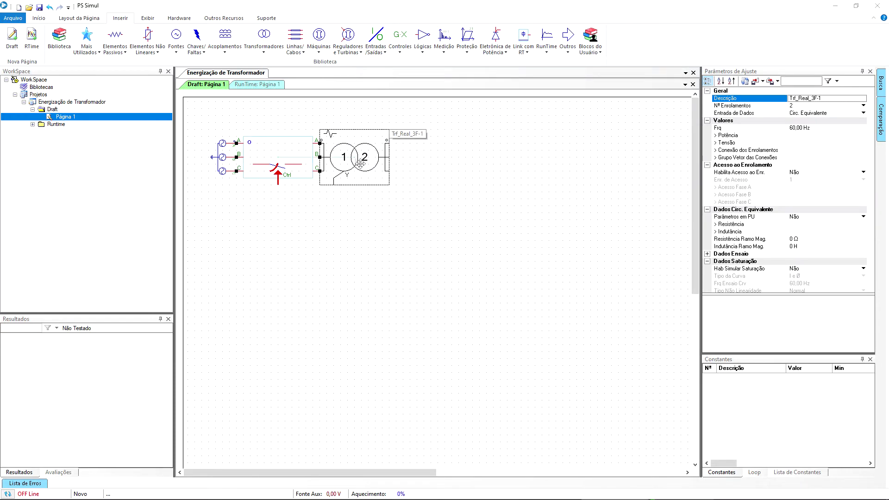
Open the transformer's parameters and choose the connection types of windings 1 and 2
{"action": "double_click", "coordinate": [356, 161]}
{"action": "double_click", "coordinate": [350, 220]}
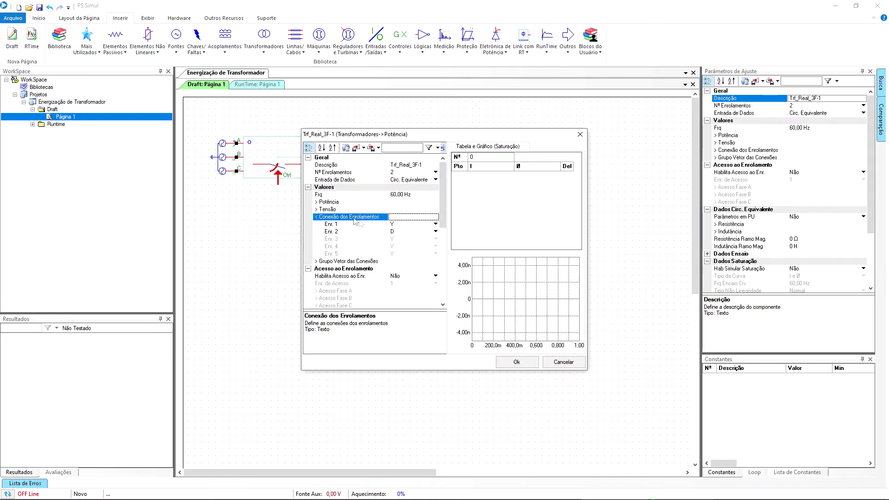
{"action": "left_click", "coordinate": [397, 225]}
{"action": "left_click", "coordinate": [399, 235]}
{"action": "left_click", "coordinate": [397, 232]}
{"action": "left_click", "coordinate": [396, 241]}
{"action": "double_click", "coordinate": [350, 217]}
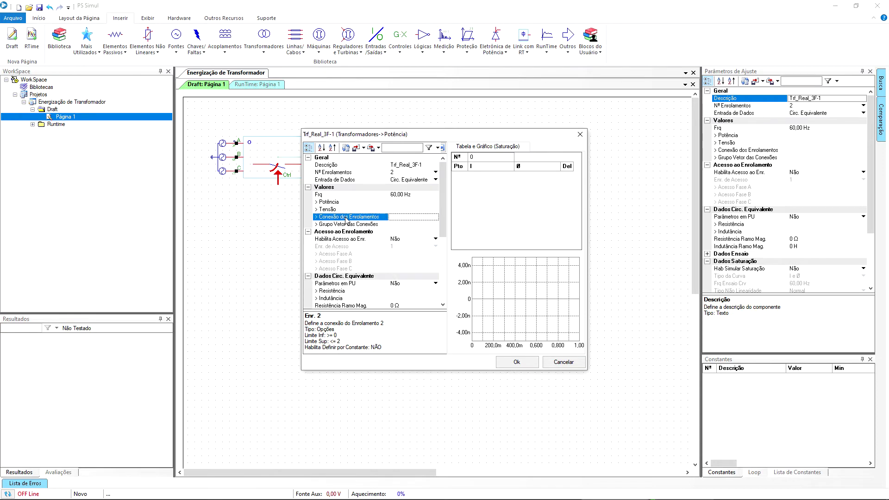
Check the transformer's winding voltages and set the nominal power of winding 1 to 750 kVA
{"action": "double_click", "coordinate": [343, 210]}
{"action": "left_click", "coordinate": [377, 217]}
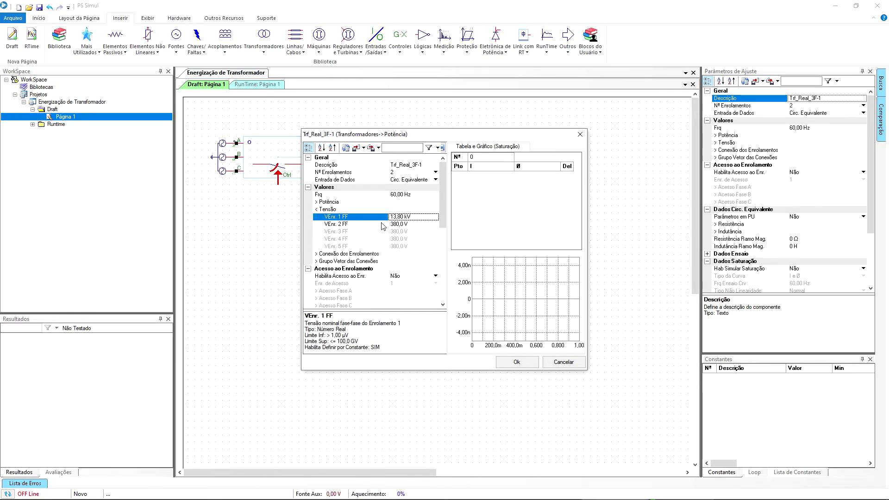
{"action": "double_click", "coordinate": [376, 210]}
{"action": "double_click", "coordinate": [366, 202]}
{"action": "left_click", "coordinate": [366, 210]}
{"action": "left_click", "coordinate": [419, 210]}
{"action": "type", "text": "750kVA"}
{"action": "key", "text": "Return"}
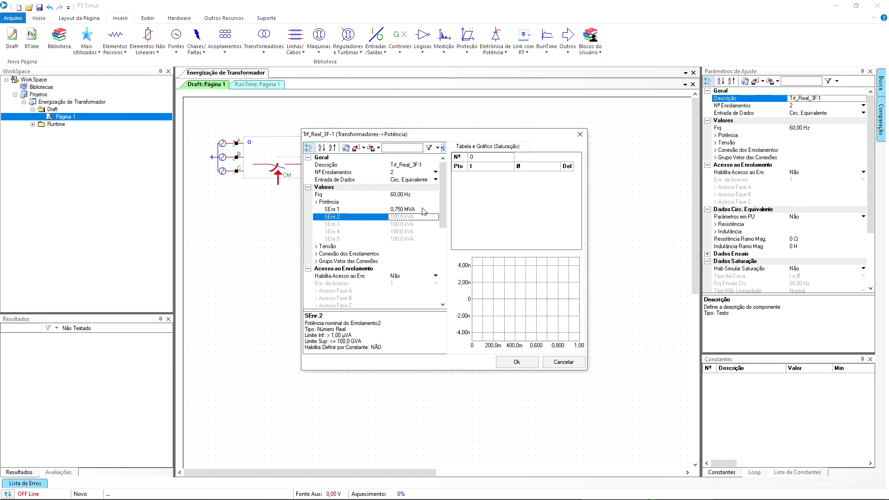
{"action": "double_click", "coordinate": [356, 204]}
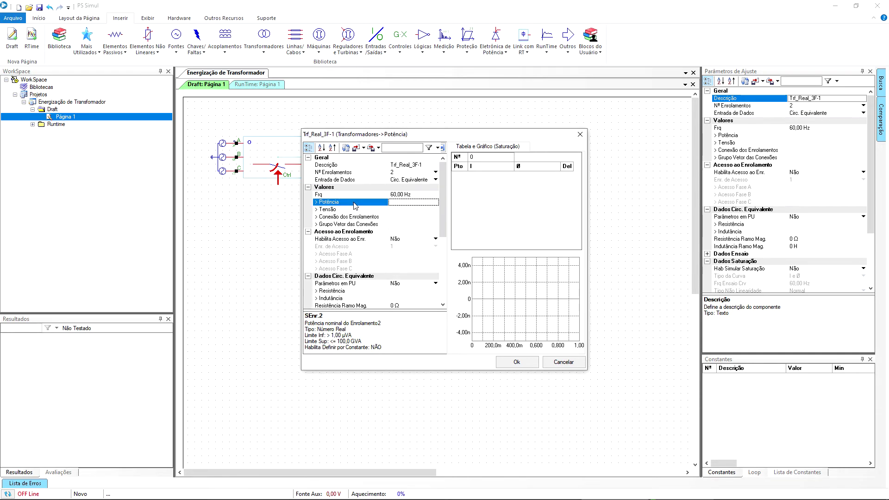
Switch the transformer's data entry to Dados Ensaio and enable percentage entry of the test data
{"action": "left_click", "coordinate": [409, 182]}
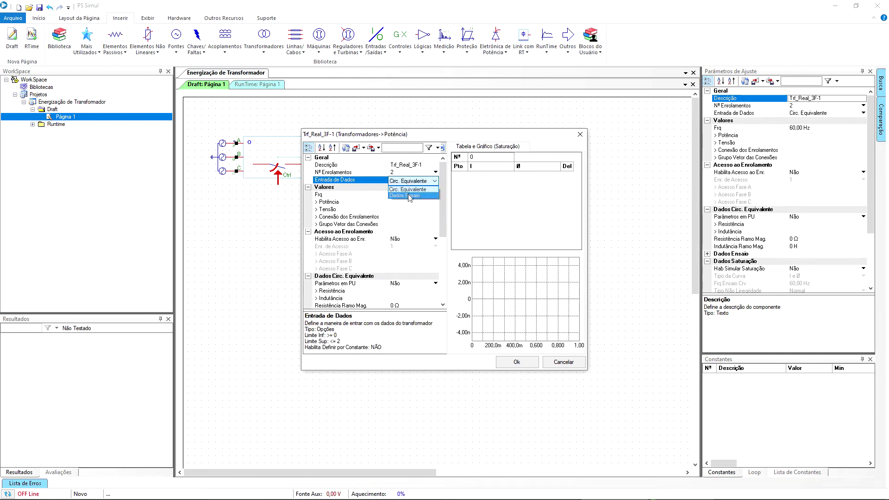
{"action": "left_click", "coordinate": [408, 191]}
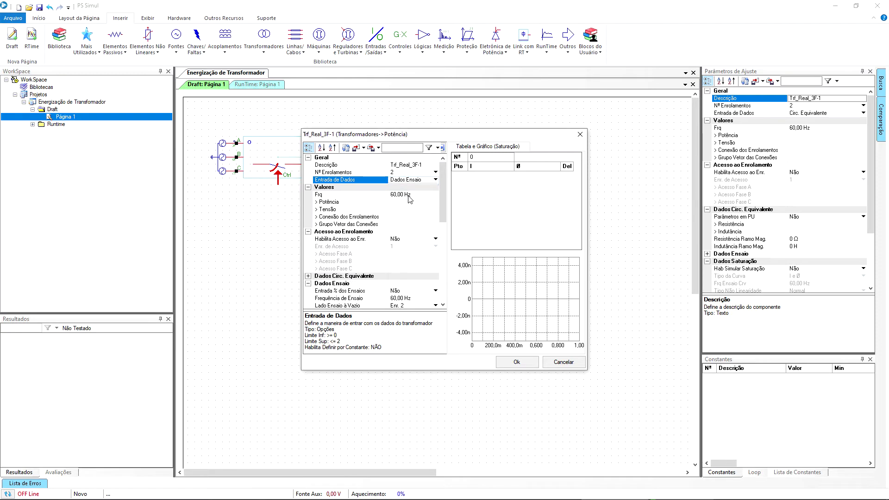
{"action": "double_click", "coordinate": [335, 232]}
{"action": "left_click", "coordinate": [405, 256]}
{"action": "left_click", "coordinate": [403, 269]}
Set the short-circuit test impedance Zcc Enr.12 to 5,50 %
{"action": "left_click_drag", "start_coordinate": [443, 214], "coordinate": [442, 232]}
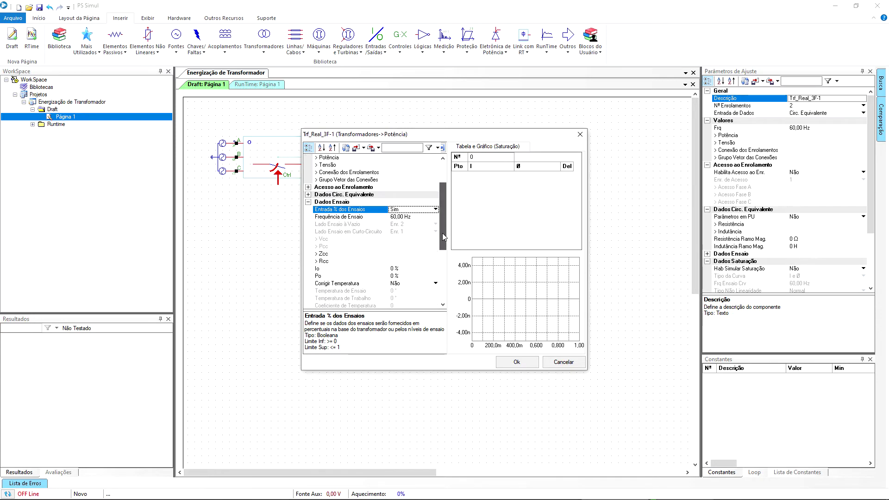
{"action": "double_click", "coordinate": [376, 255]}
{"action": "left_click", "coordinate": [401, 262]}
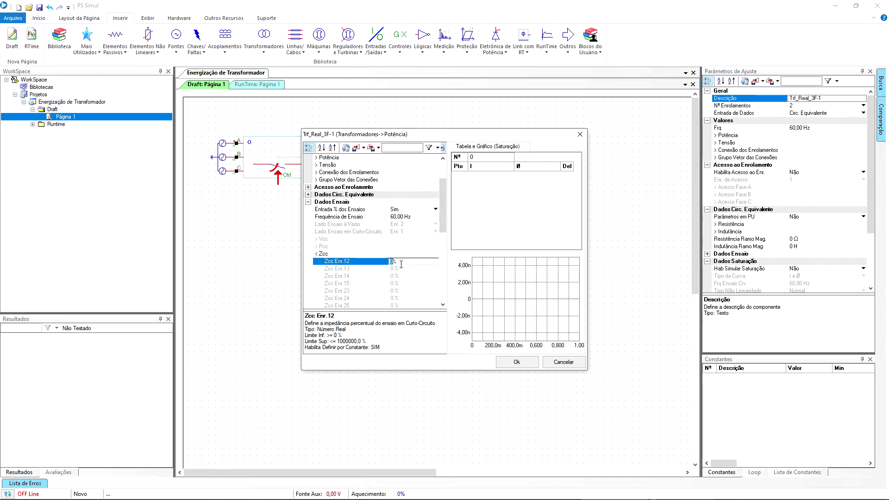
{"action": "key", "text": "Return"}
{"action": "key", "text": "Up"}
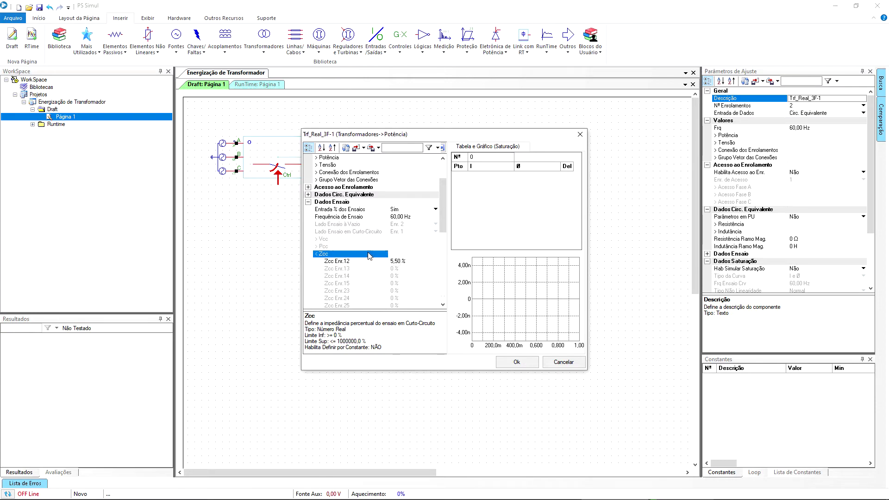
{"action": "key", "text": "Left"}
Set the short-circuit test resistance Rcc Enr.12 to 1 %
{"action": "double_click", "coordinate": [404, 262]}
{"action": "left_click", "coordinate": [413, 269]}
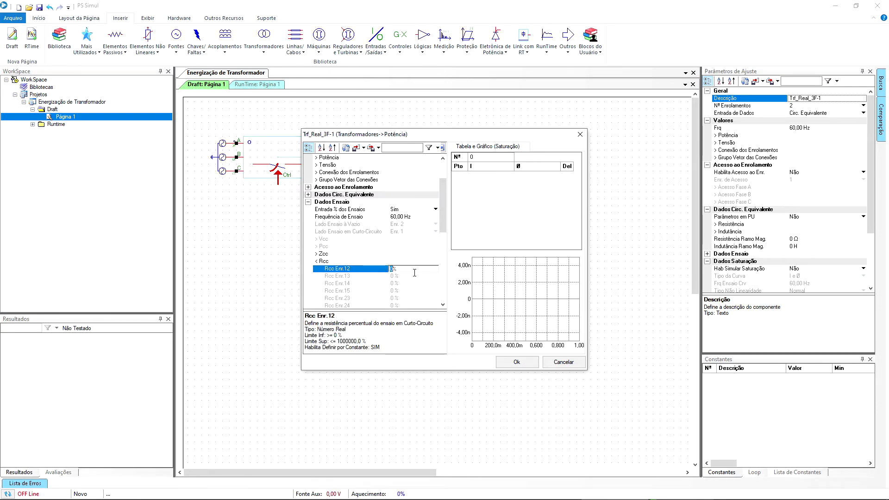
{"action": "type", "text": "1"}
{"action": "key", "text": "Return"}
{"action": "key", "text": "Up"}
{"action": "key", "text": "Left"}
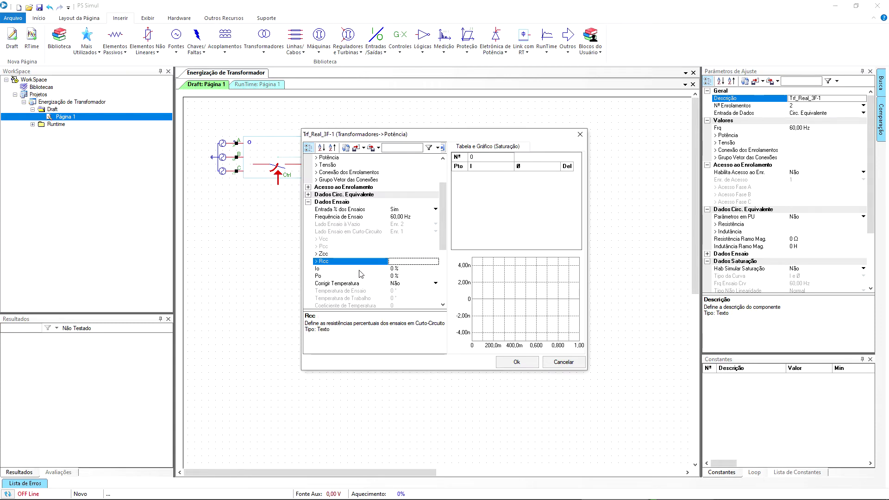
Set the no-load test current Io to 1,1 % and the no-load power Po to 0,146 %
{"action": "key", "text": "Down"}
{"action": "type", "text": "1,1"}
{"action": "key", "text": "Return"}
{"action": "key", "text": "Down"}
{"action": "type", "text": "0,146"}
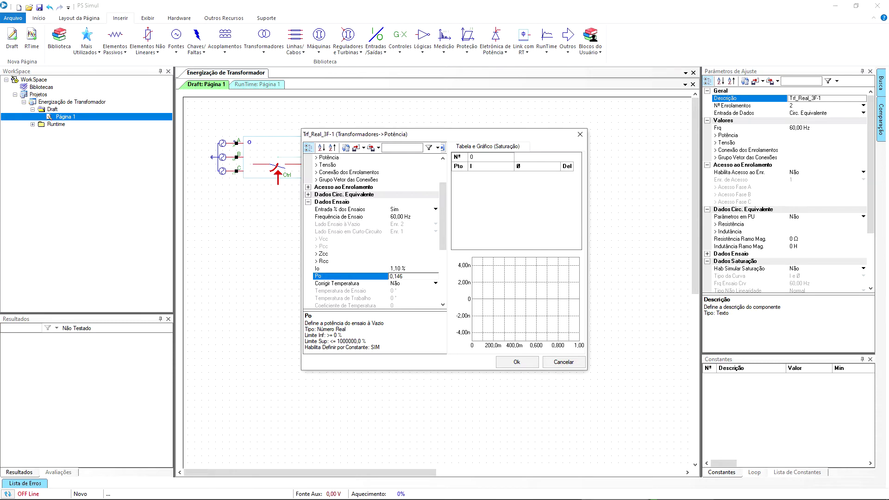
{"action": "key", "text": "Return"}
{"action": "key", "text": "Down"}
Enable saturation simulation for the transformer and set the saturation table to 8 points
{"action": "left_click_drag", "start_coordinate": [443, 226], "coordinate": [445, 257]}
{"action": "left_click", "coordinate": [408, 261]}
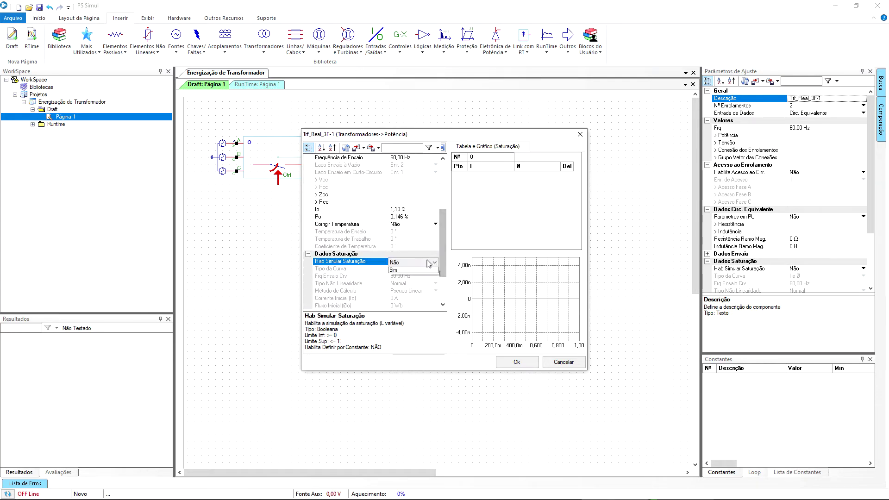
{"action": "left_click", "coordinate": [411, 277]}
{"action": "left_click", "coordinate": [490, 158]}
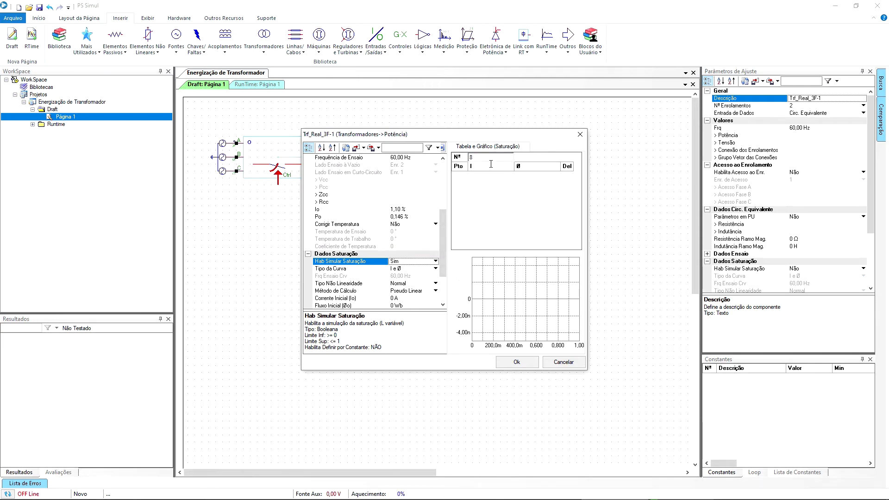
{"action": "key", "text": "Return"}
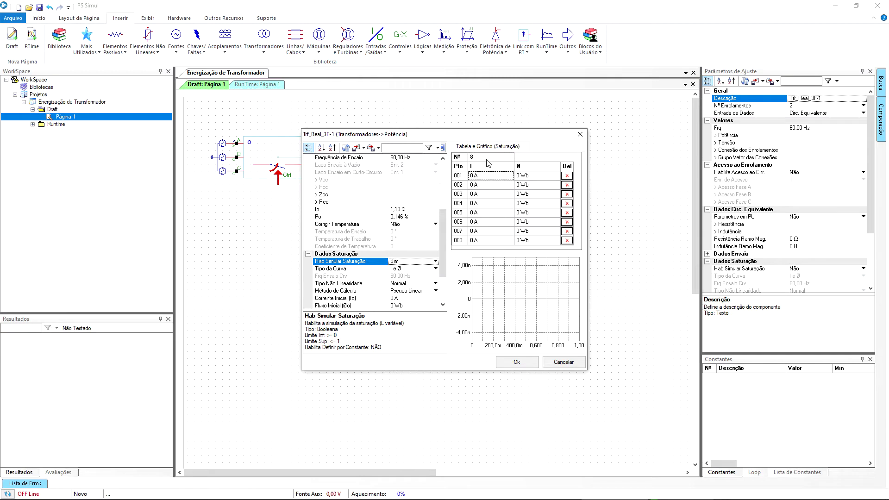
Fill in saturation point 1 with a current of 199,3 mA and a flux of 51,80 Wb
{"action": "left_click", "coordinate": [482, 179]}
{"action": "type", "text": "99,"}
{"action": "type", "text": "3"}
{"action": "key", "text": "Tab"}
{"action": "type", "text": "51,"}
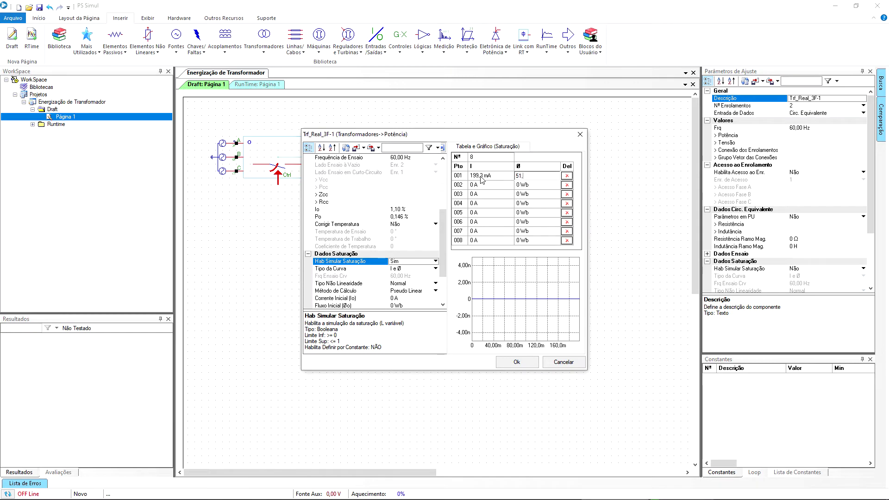
{"action": "type", "text": "80 Wb"}
{"action": "key", "text": "Tab"}
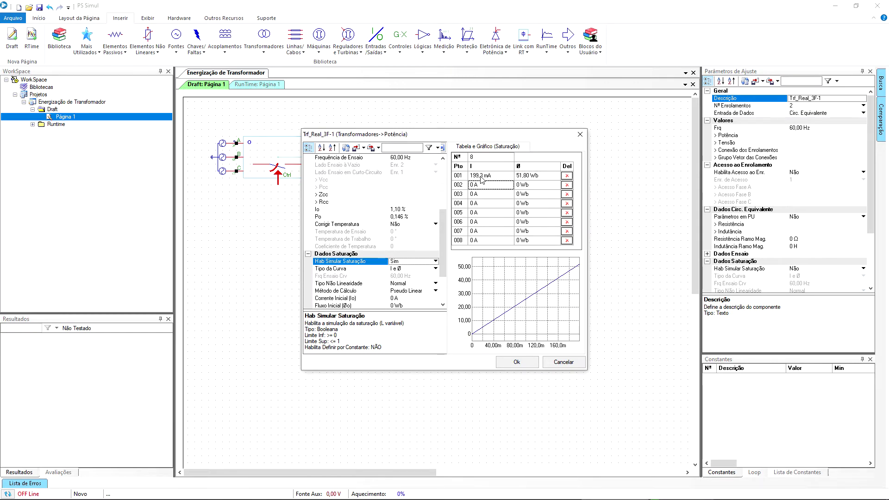
Fill in saturation point 2 with 415,1 mA and 55,04 Wb, and point 3 with 1,49 A and 58,28 Wb
{"action": "type", "text": "415,1m"}
{"action": "key", "text": "Tab"}
{"action": "type", "text": "55,0"}
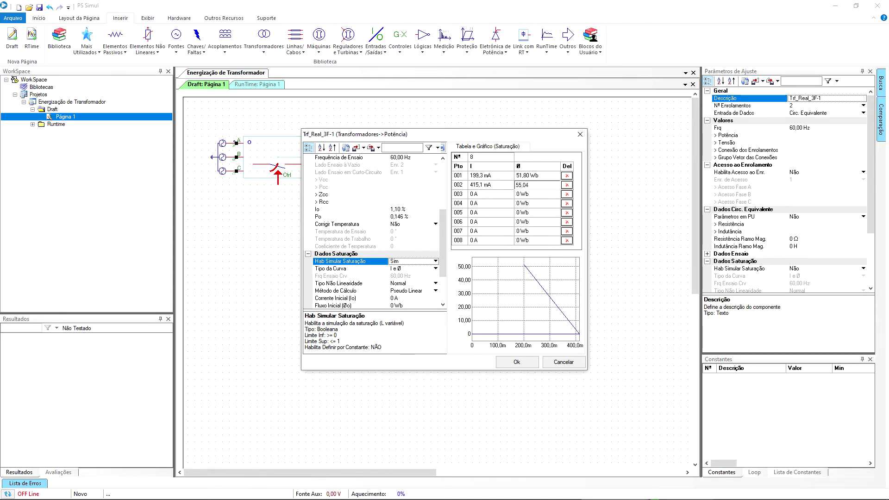
{"action": "key", "text": "Tab"}
{"action": "type", "text": "1,49"}
{"action": "key", "text": "Tab"}
{"action": "type", "text": "58,28"}
{"action": "key", "text": "Tab"}
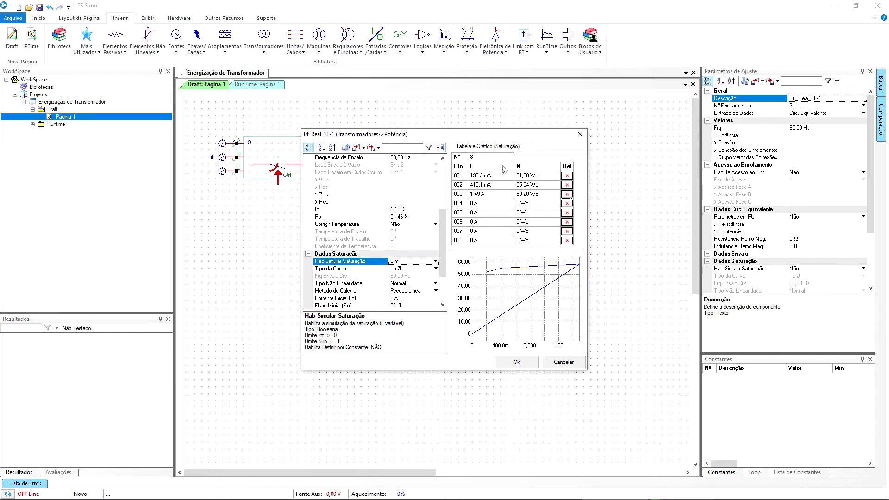
{"action": "key", "text": "Tab"}
Fill in saturation point 4 with 3,74 A and 60,22 Wb, and point 5 with 20,76 A and 64,10 Wb
{"action": "type", "text": "3,74"}
{"action": "key", "text": "Tab"}
{"action": "type", "text": "60,22"}
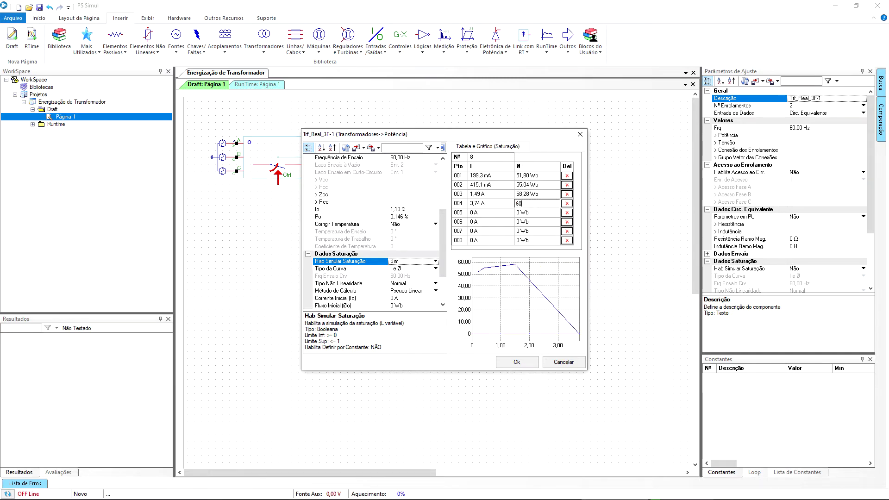
{"action": "key", "text": "Tab"}
{"action": "key", "text": "Tab"}
{"action": "type", "text": "20,76"}
{"action": "key", "text": "Tab"}
{"action": "type", "text": "64,10"}
{"action": "key", "text": "Tab"}
{"action": "key", "text": "Tab"}
Fill in saturation point 6 with 41,51 A and 65,66 Wb, and point 7 with 103,8 A and 67,89 Wb
{"action": "type", "text": "41,51"}
{"action": "key", "text": "Tab"}
{"action": "type", "text": "65,66"}
{"action": "key", "text": "Tab"}
{"action": "key", "text": "Tab"}
{"action": "type", "text": "103,8"}
{"action": "key", "text": "Tab"}
{"action": "type", "text": "67,89"}
{"action": "key", "text": "Tab"}
{"action": "key", "text": "Tab"}
Fill in saturation point 8 with a current of 207,6 A and a flux of 69,38 Wb
{"action": "type", "text": "207,6"}
{"action": "key", "text": "Tab"}
{"action": "type", "text": "69"}
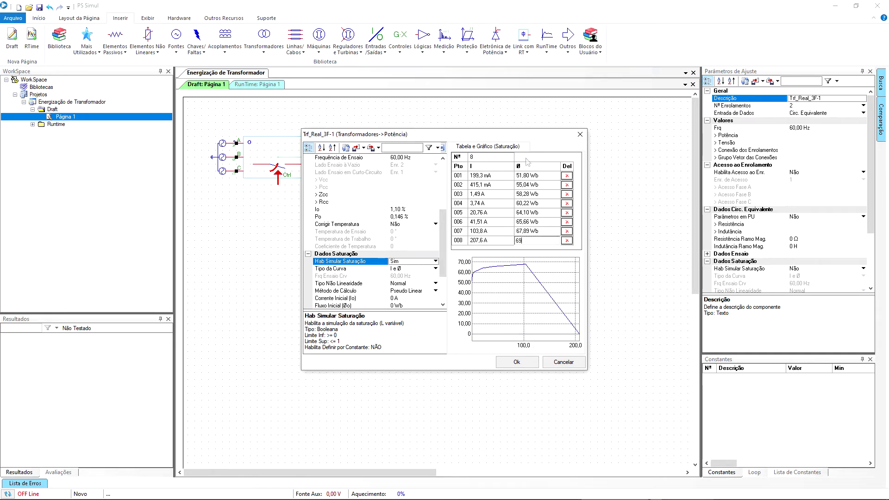
{"action": "type", "text": ",38"}
{"action": "key", "text": "Tab"}
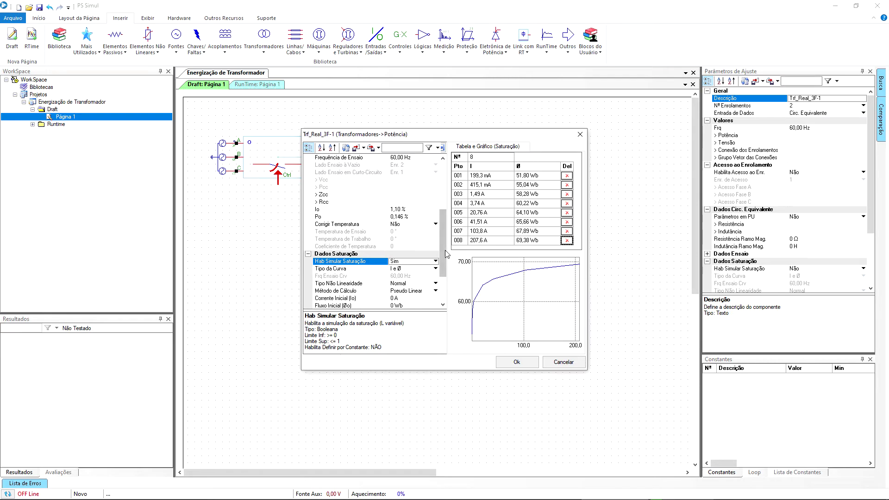
Set the transformer's internal measurement option (Hab. Med. Interna) to Não and apply the transformer parameters
{"action": "scroll", "coordinate": [446, 278], "scroll_direction": "down", "scroll_amount": 2}
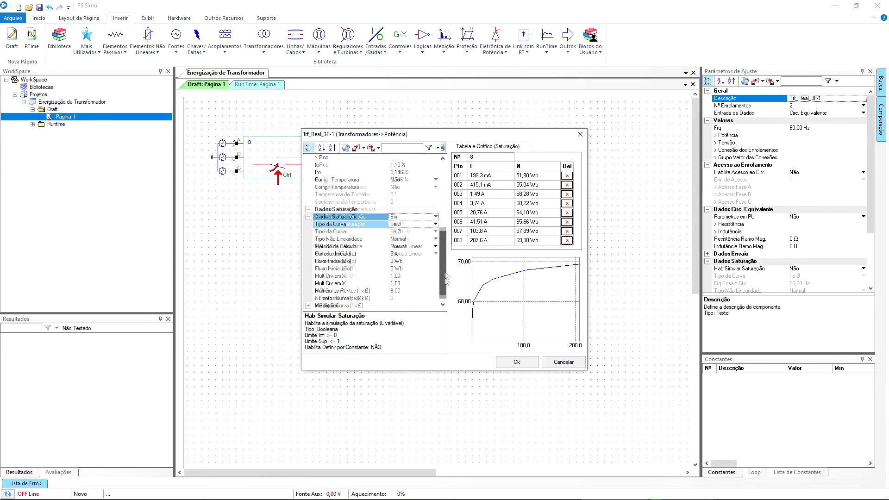
{"action": "double_click", "coordinate": [429, 299]}
{"action": "left_click", "coordinate": [427, 307]}
{"action": "left_click", "coordinate": [422, 319]}
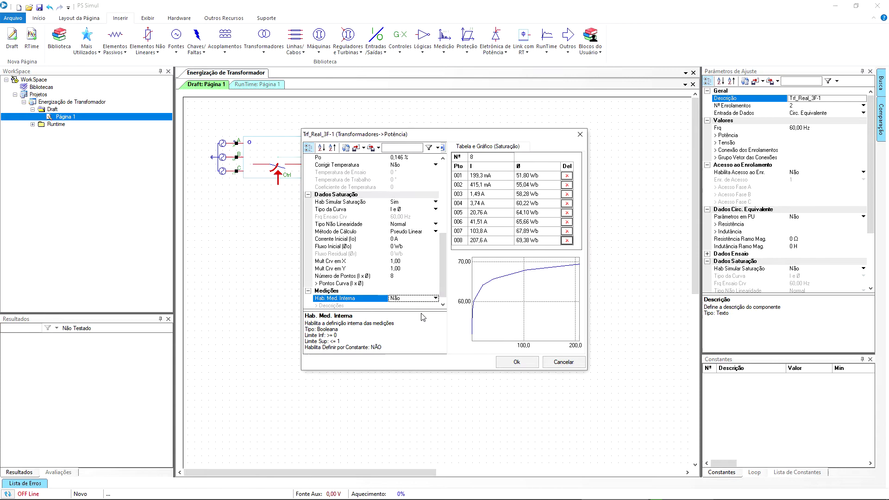
{"action": "left_click", "coordinate": [516, 361]}
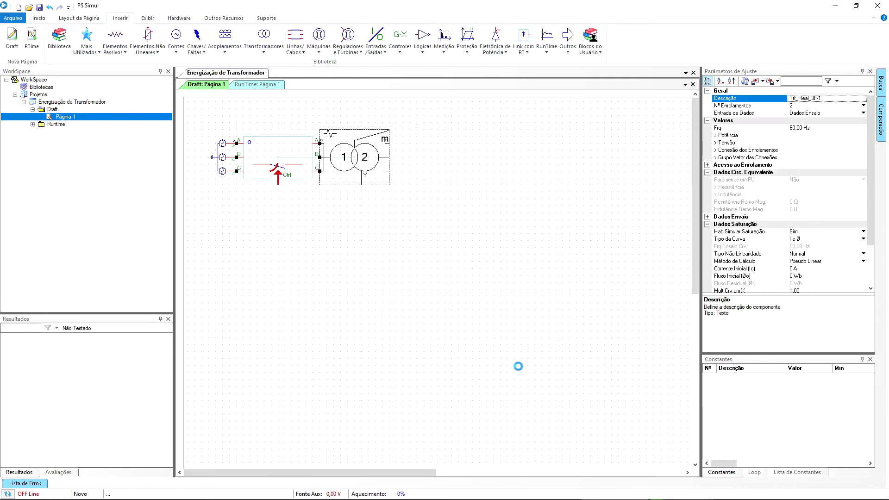
Place a ground (Gnd) element on the neutral terminal of the transformer's secondary winding
{"action": "left_click", "coordinate": [120, 54]}
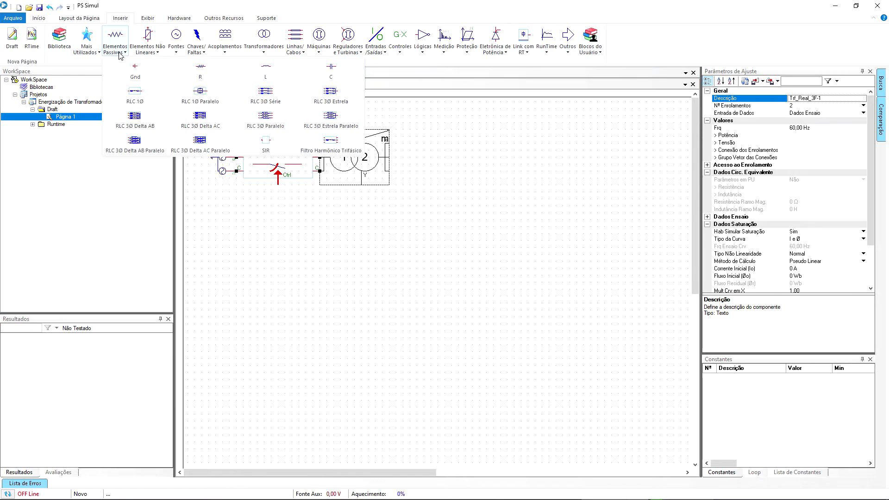
{"action": "left_click", "coordinate": [130, 78]}
{"action": "left_click", "coordinate": [361, 187]}
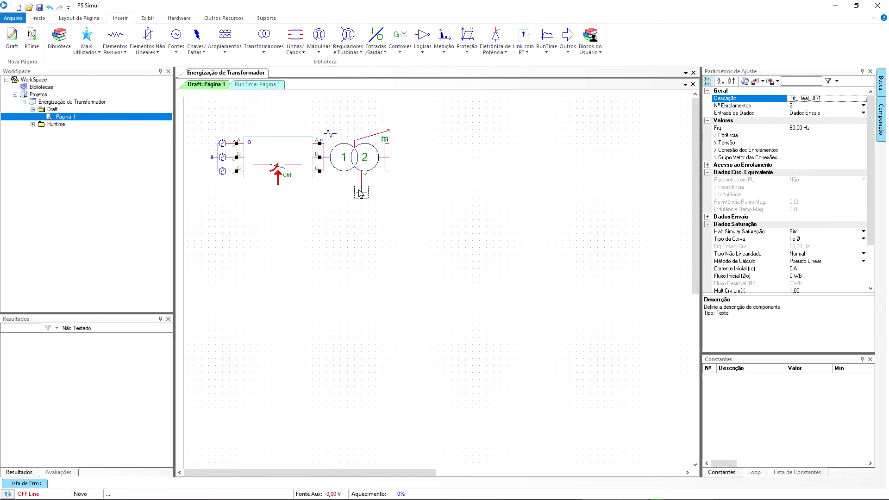
Insert a Sinais p/ RunTime block and connect it to the transformer's measurement output m
{"action": "left_click", "coordinate": [524, 37]}
{"action": "left_click", "coordinate": [539, 70]}
{"action": "left_click_drag", "start_coordinate": [460, 117], "coordinate": [404, 131]}
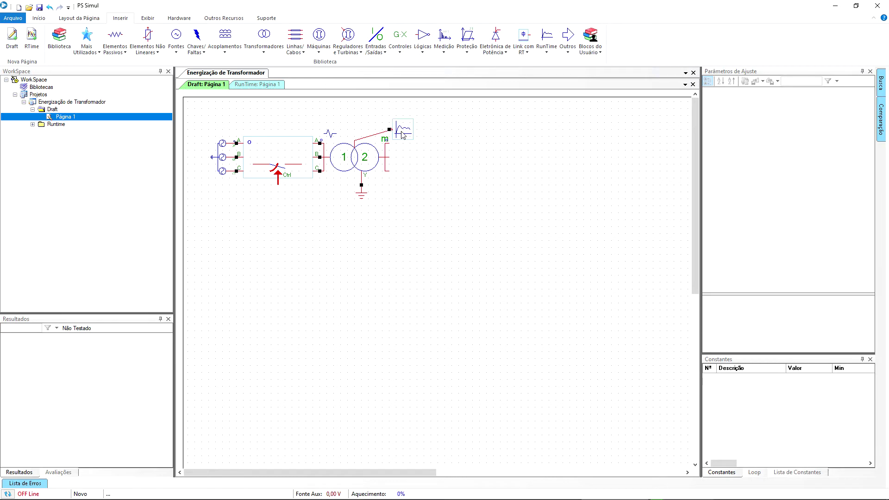
Set the description of the RunTime signal block at the transformer's measurement output to Med
{"action": "left_click", "coordinate": [404, 138]}
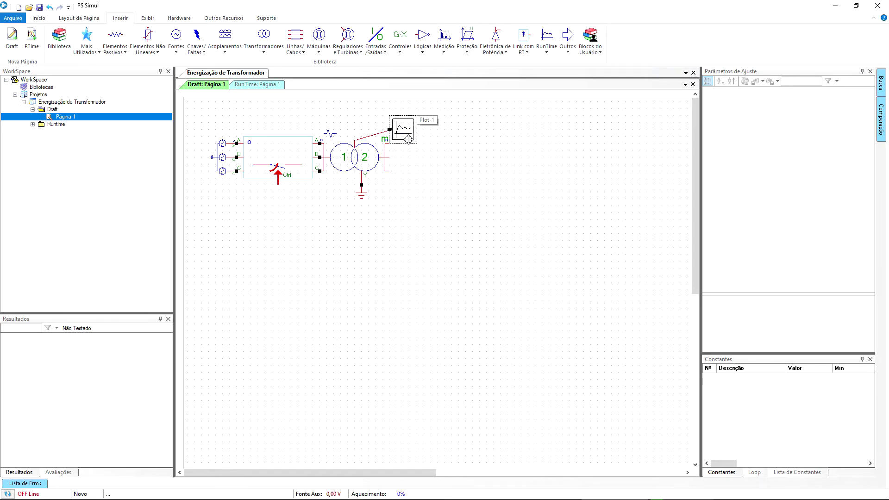
{"action": "left_click", "coordinate": [767, 101]}
{"action": "type", "text": "Me"}
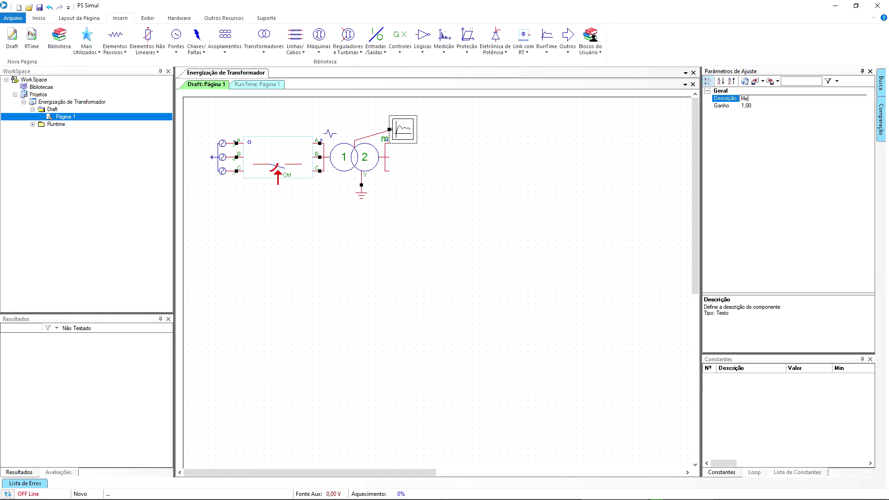
{"action": "type", "text": "d"}
{"action": "key", "text": "Return"}
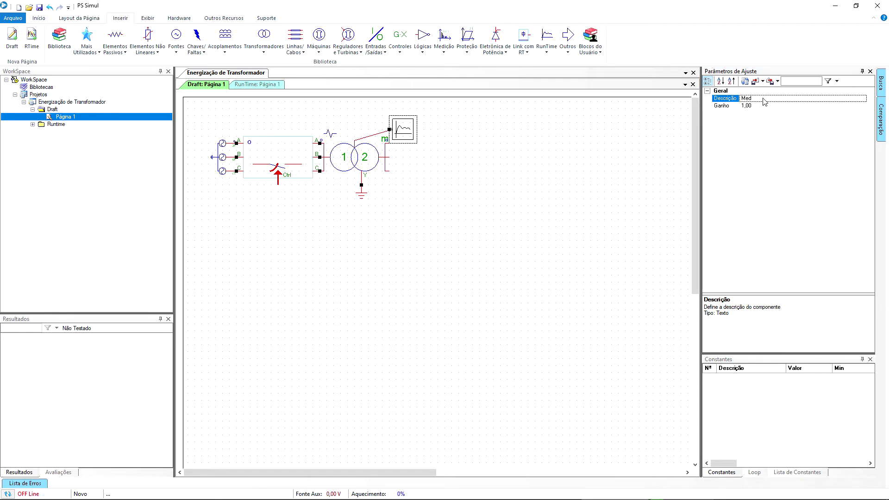
{"action": "key", "text": "Down"}
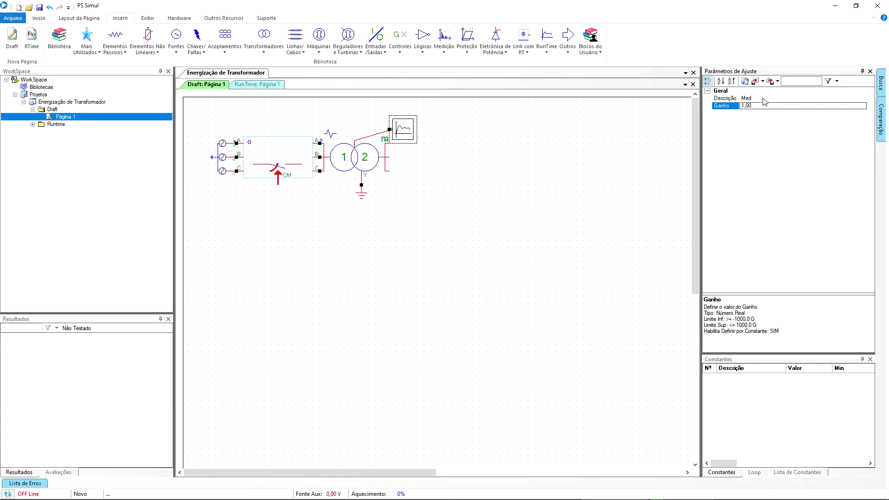
Place a Chave Link RunTime switch beside the transformer circuit and set its description to ChvCtrl
{"action": "left_click", "coordinate": [525, 50]}
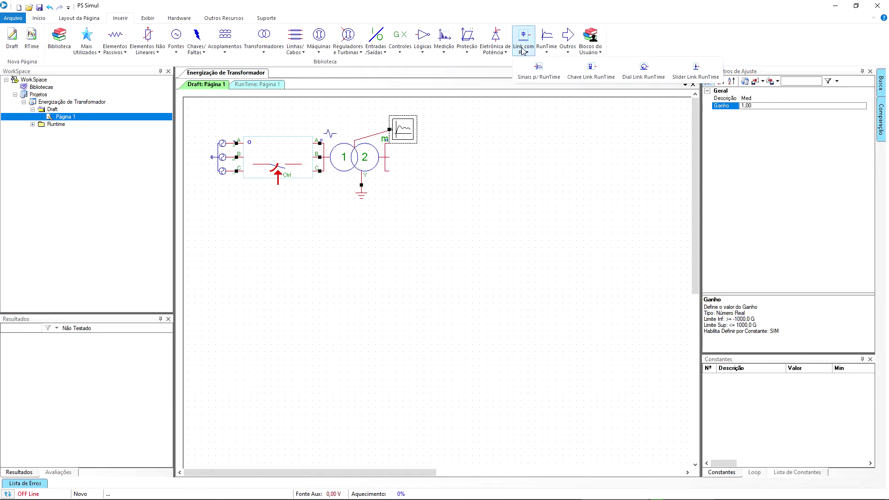
{"action": "left_click", "coordinate": [592, 68]}
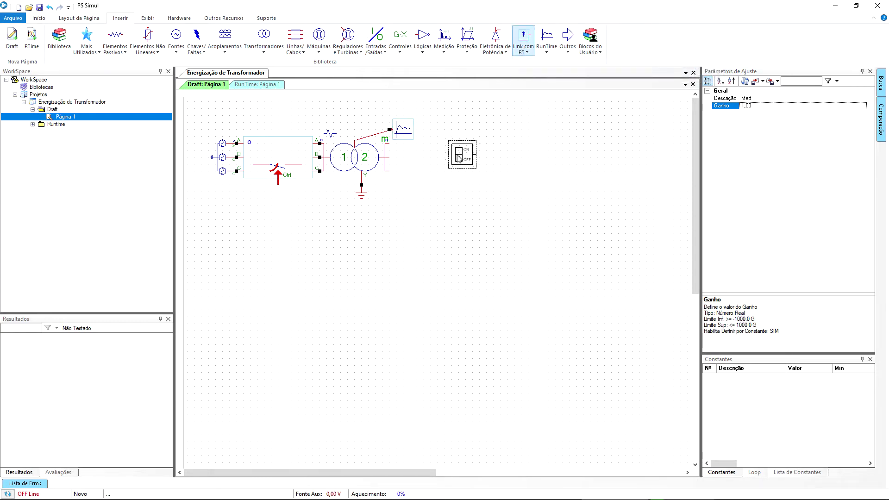
{"action": "left_click", "coordinate": [458, 159]}
{"action": "left_click", "coordinate": [463, 162]}
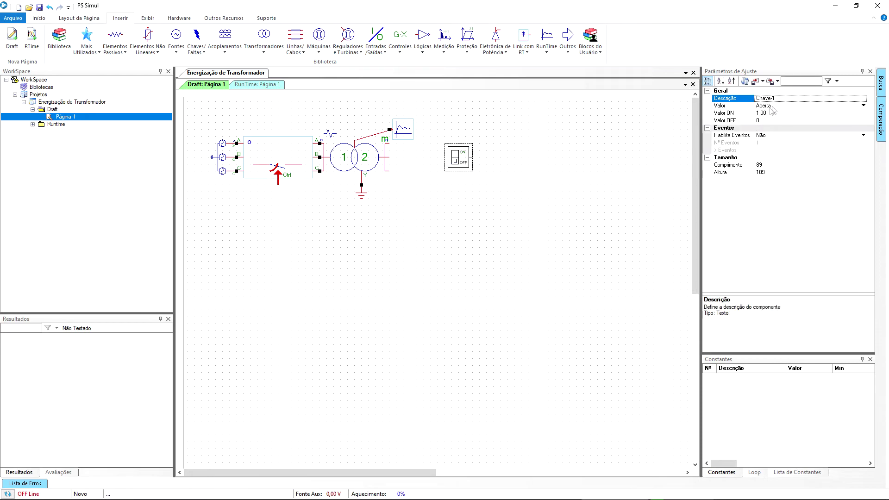
{"action": "left_click", "coordinate": [780, 100]}
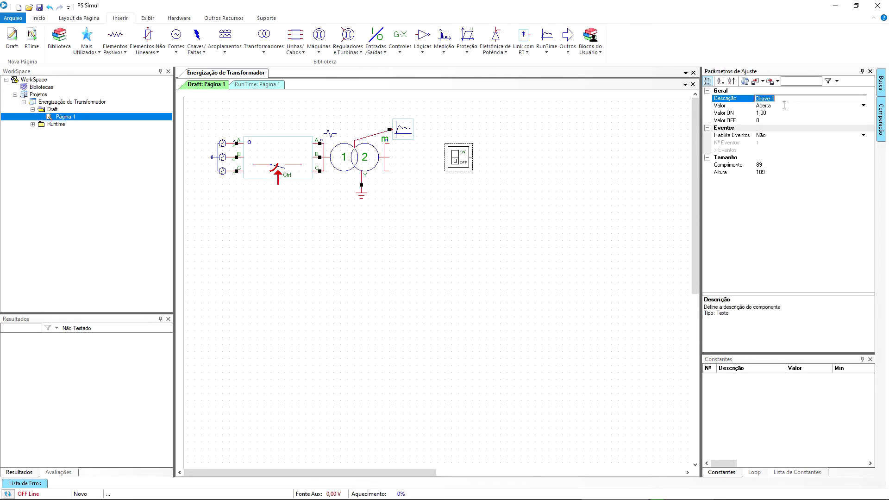
{"action": "type", "text": "ChvCtrl"}
{"action": "left_click", "coordinate": [786, 107]}
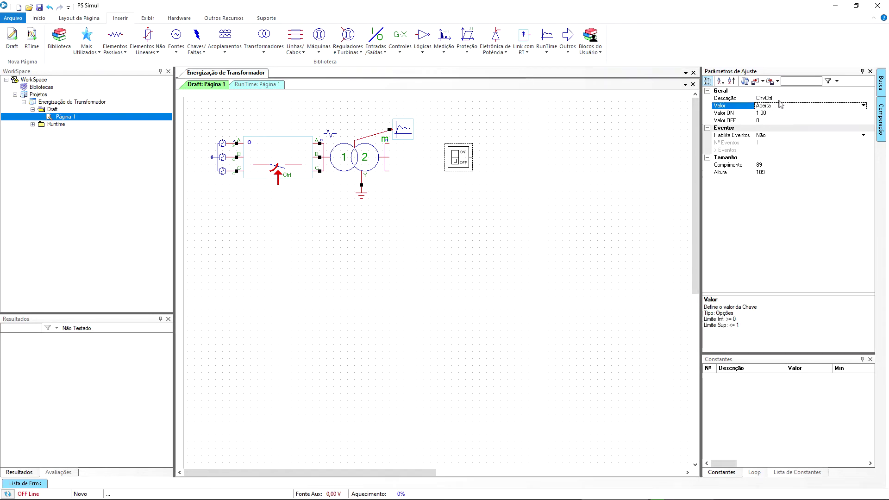
Attach a Liga Sinais label to the ChvCtrl switch output and name it Hab_Controle
{"action": "left_click", "coordinate": [569, 49]}
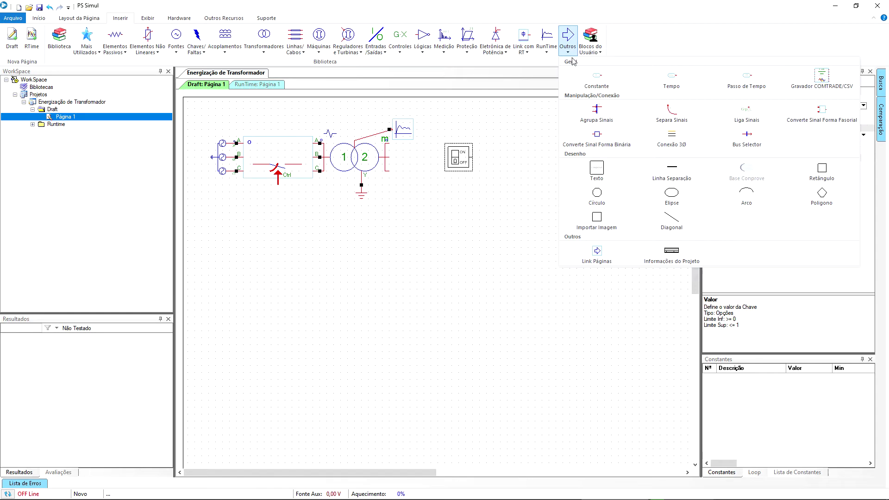
{"action": "left_click", "coordinate": [747, 110]}
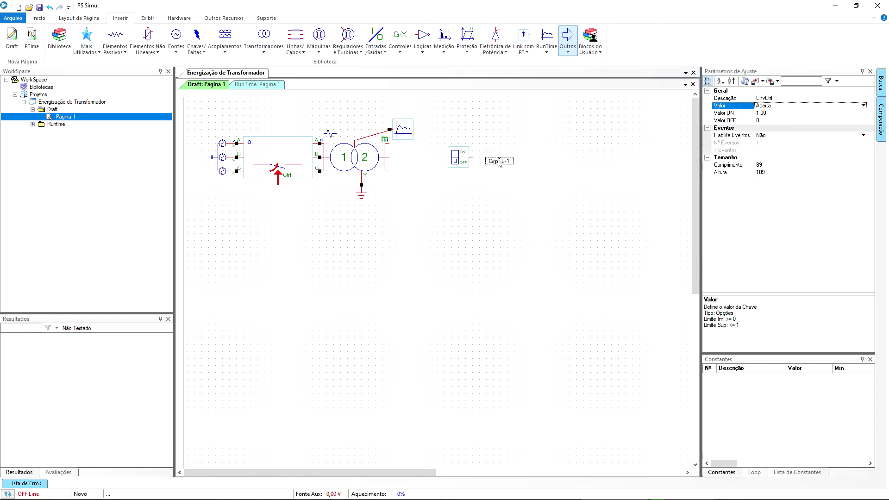
{"action": "left_click", "coordinate": [499, 160]}
{"action": "left_click", "coordinate": [497, 163]}
{"action": "left_click", "coordinate": [798, 104]}
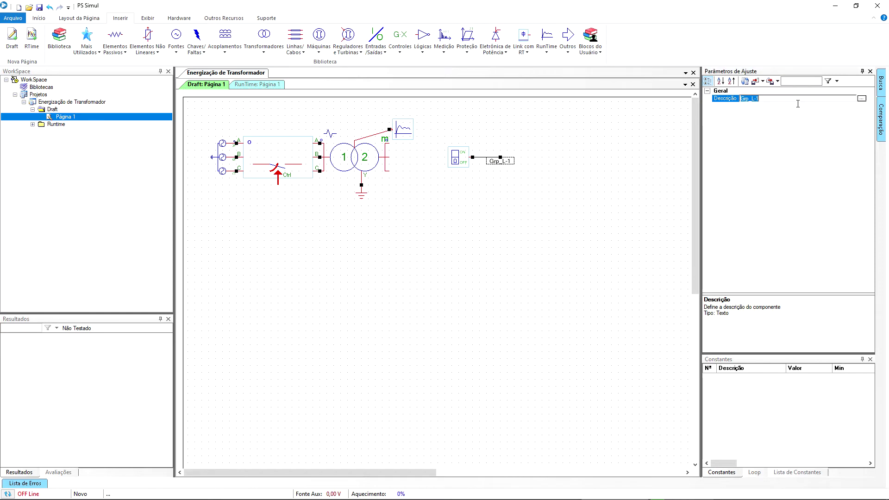
{"action": "type", "text": "Hab_Controle"}
{"action": "key", "text": "Return"}
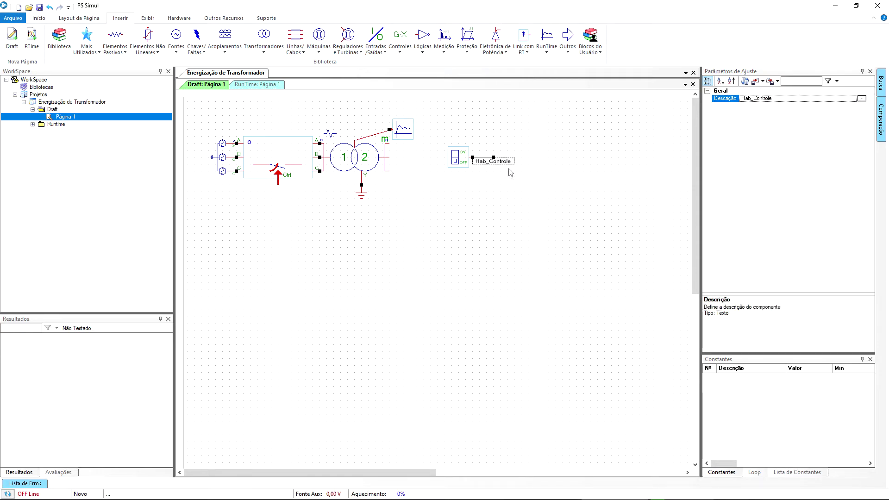
{"action": "left_click", "coordinate": [511, 183]}
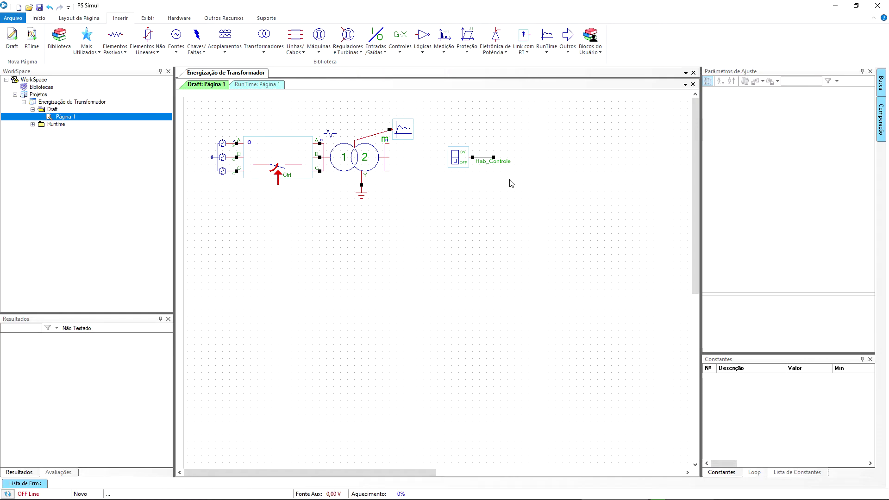
Place a Constante block below the three-phase source and set its value to the constant #tEnerg
{"action": "left_click", "coordinate": [567, 48]}
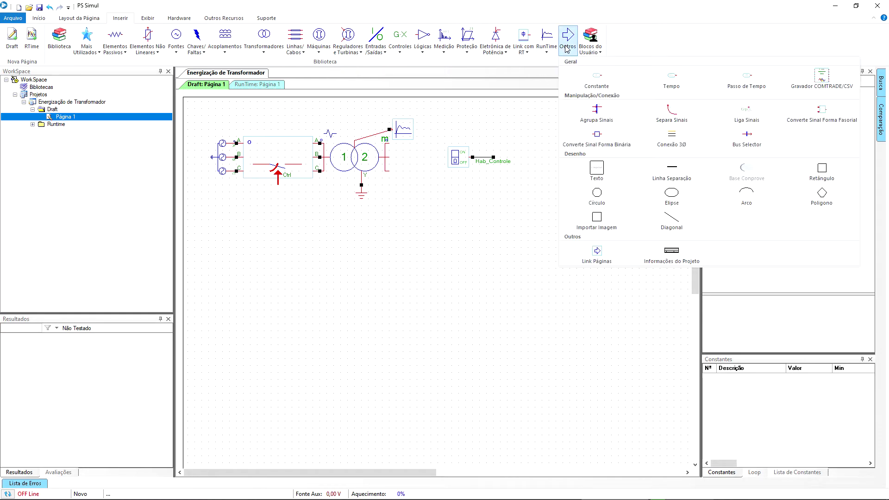
{"action": "left_click", "coordinate": [596, 79]}
{"action": "left_click", "coordinate": [217, 226]}
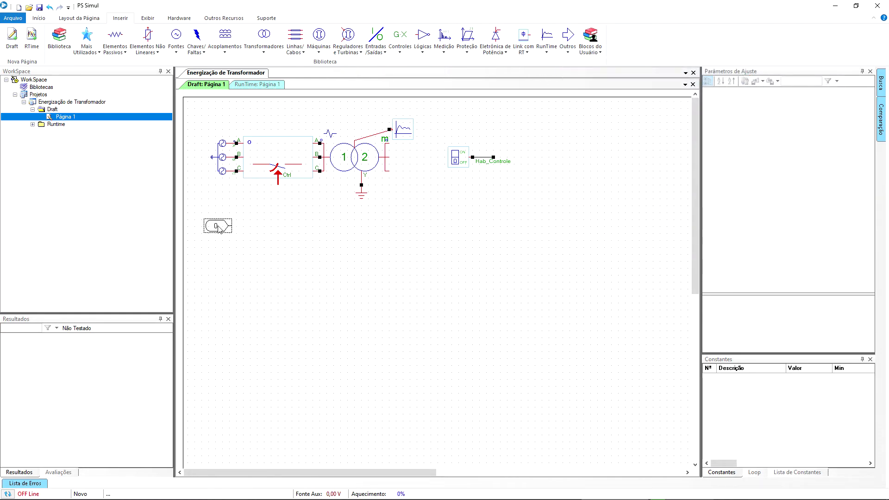
{"action": "left_click", "coordinate": [216, 227]}
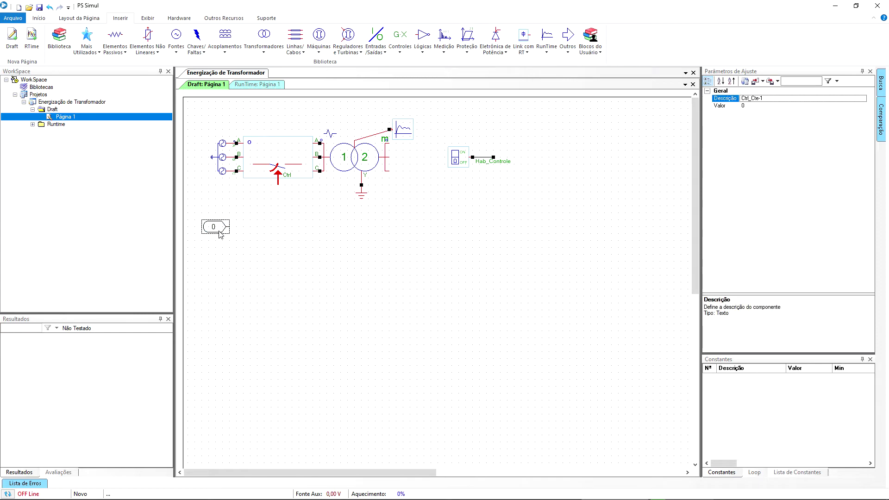
{"action": "left_click", "coordinate": [756, 107]}
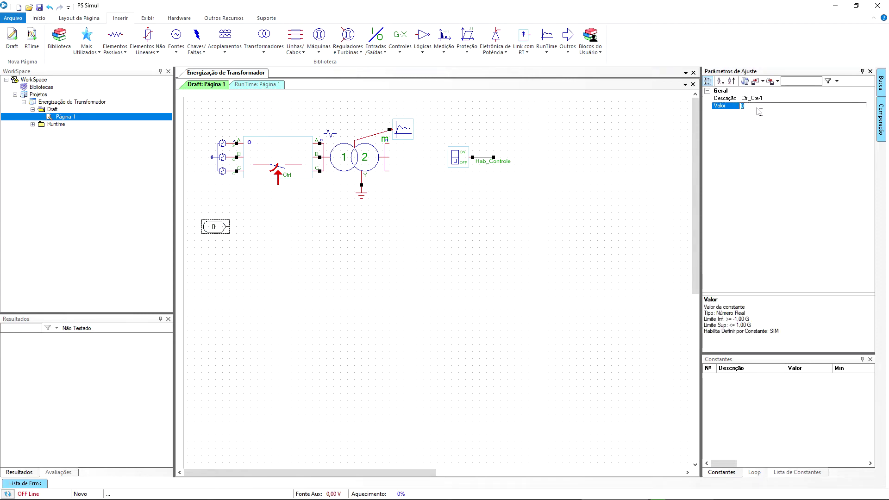
{"action": "type", "text": "#tEnerg"}
{"action": "key", "text": "Return"}
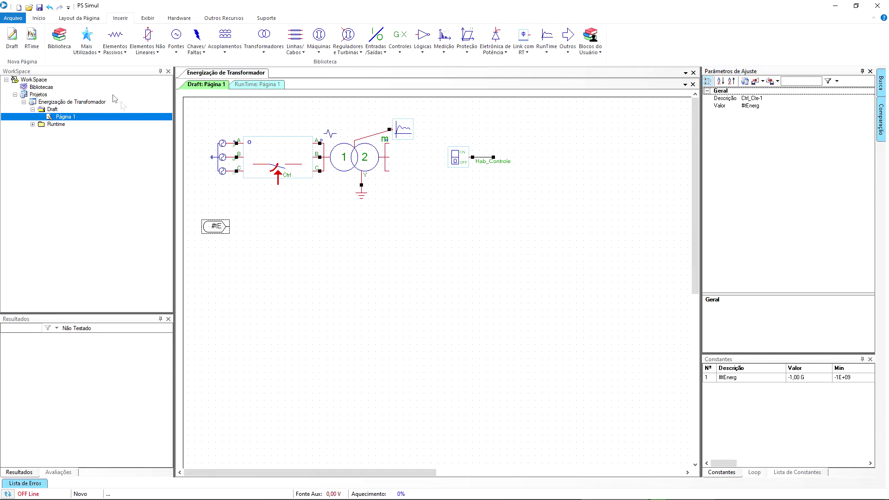
Open the component library for inserting another block
{"action": "left_click", "coordinate": [65, 49]}
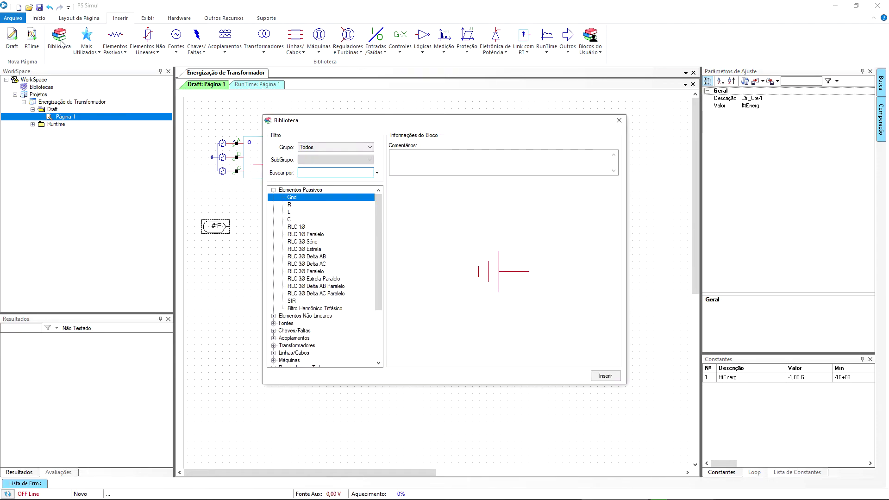